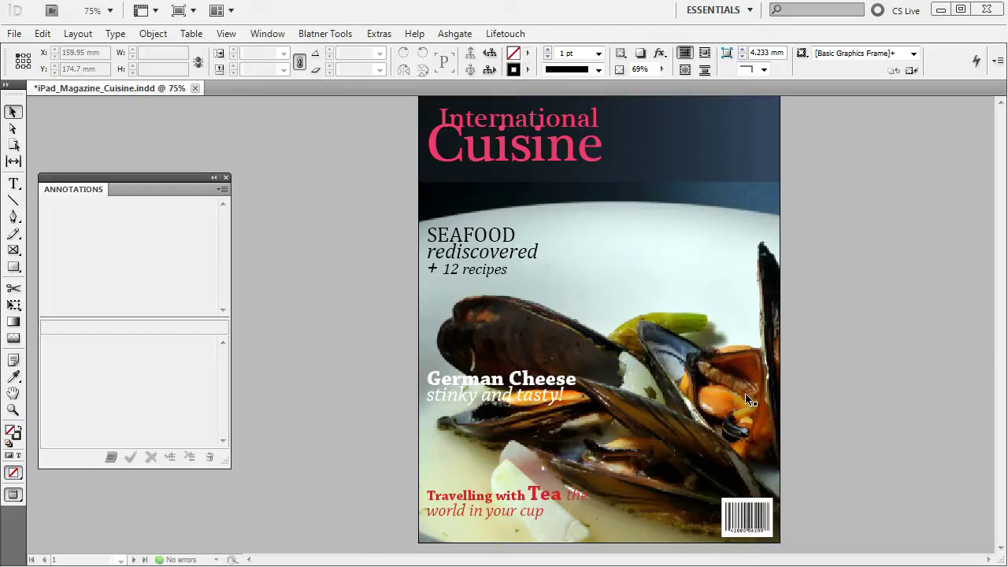
- Scroll the InDesign document from the International Cuisine cover down to page 5
click(631, 24)
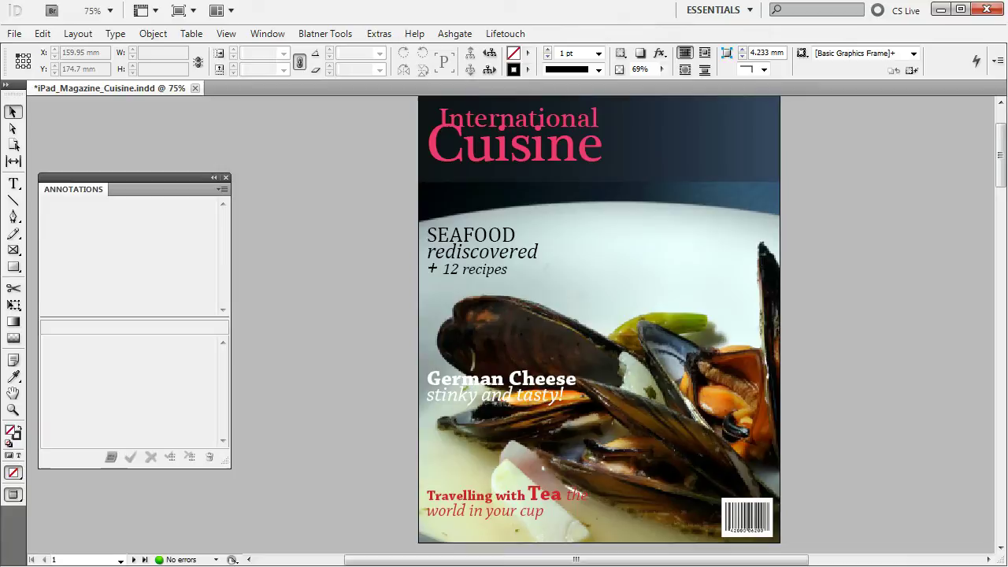
click(999, 138)
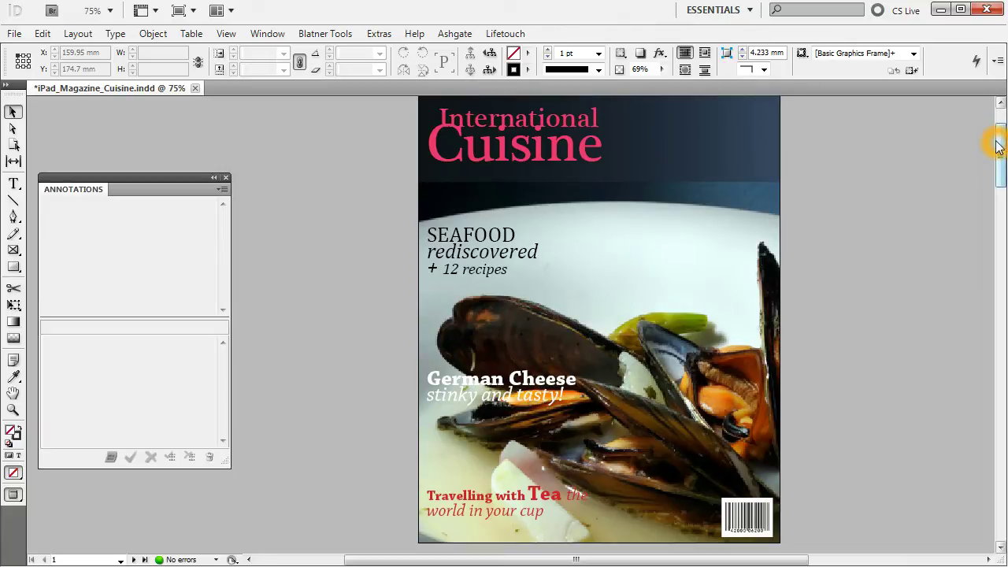
drag(1001, 147, 966, 482)
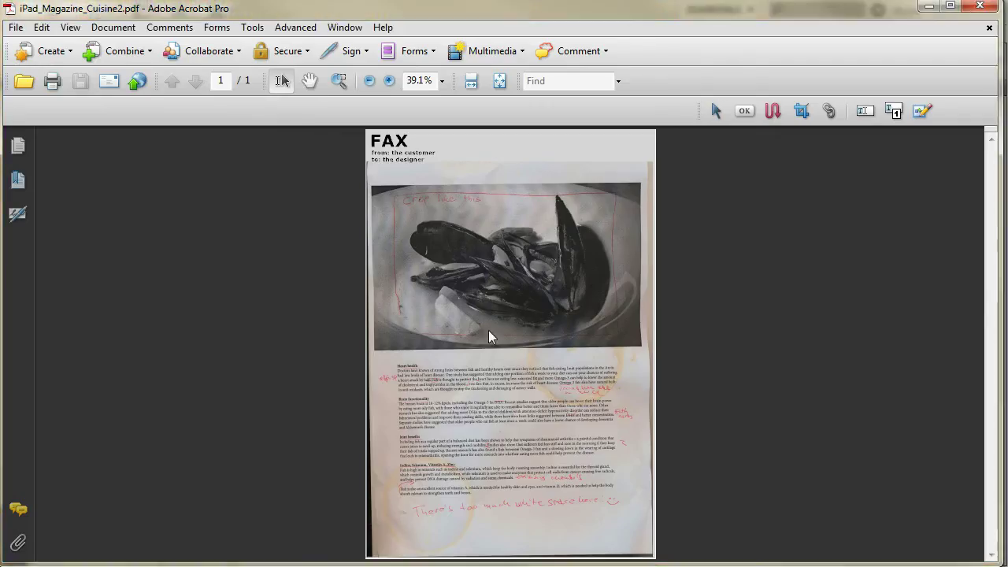
- Zoom into the faxed page to read the handwritten Heart health corrections, then zoom back out
click(389, 81)
scroll(497, 331, down, 5)
scroll(349, 310, up, 3)
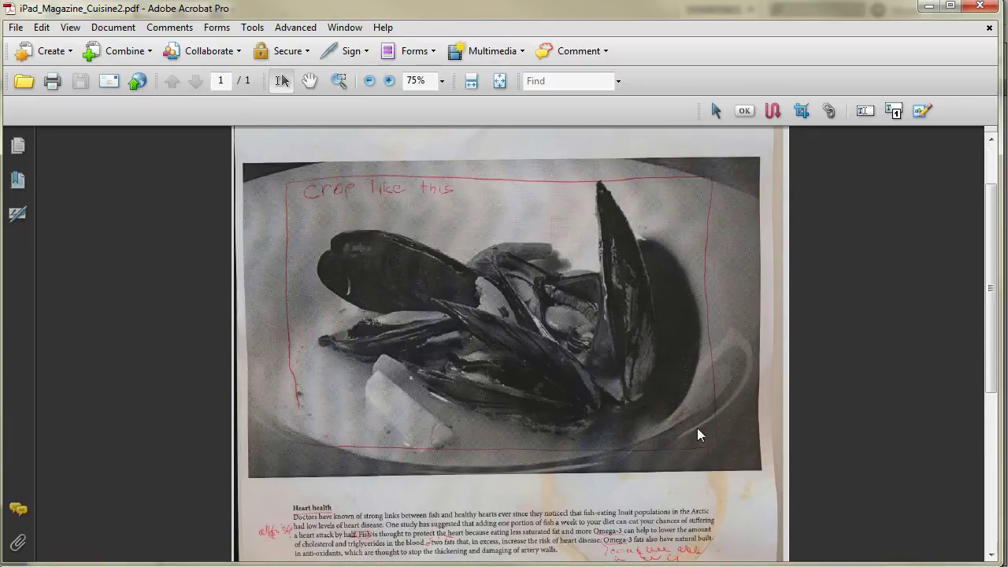
scroll(615, 378, down, 3)
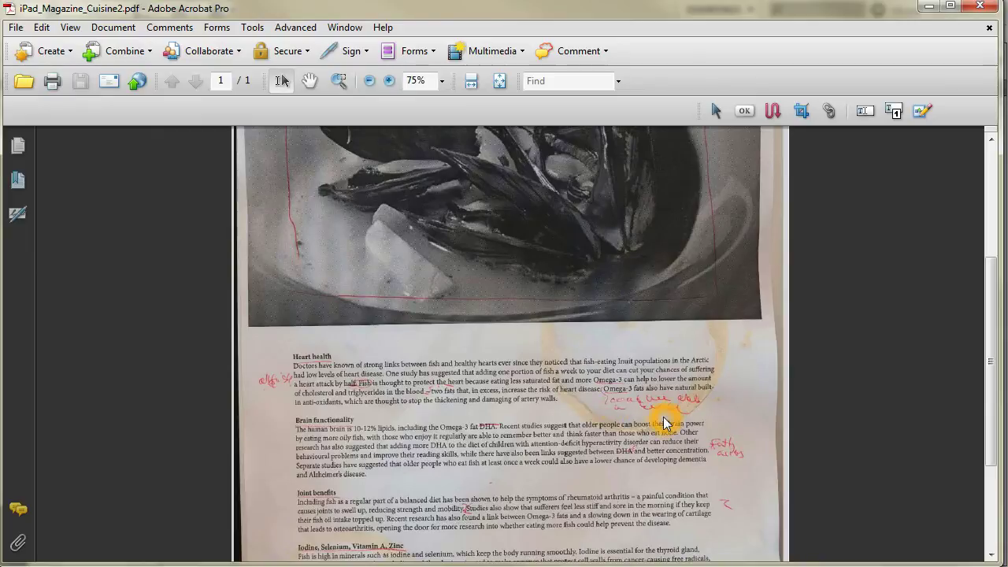
click(389, 80)
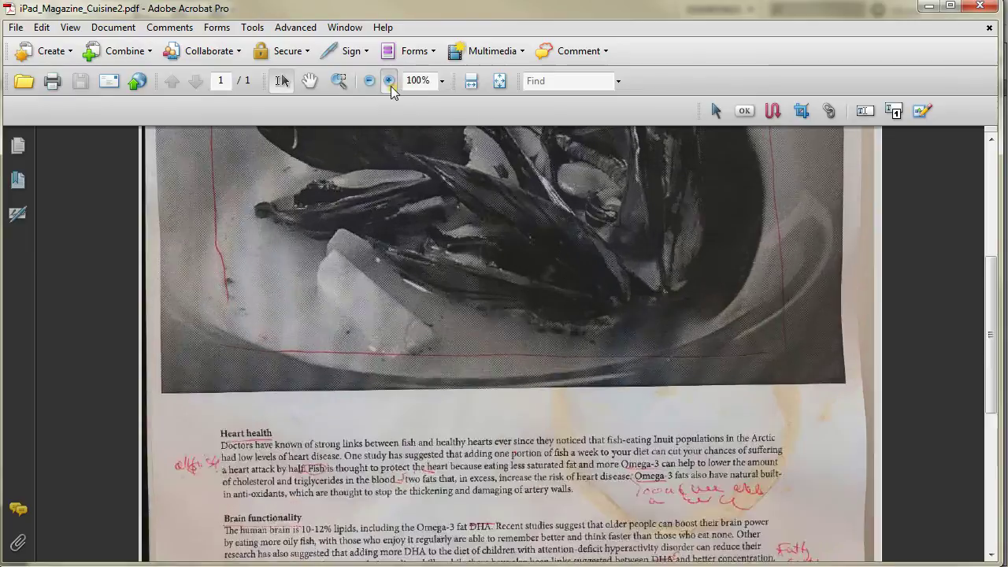
click(389, 81)
click(389, 80)
scroll(612, 269, down, 3)
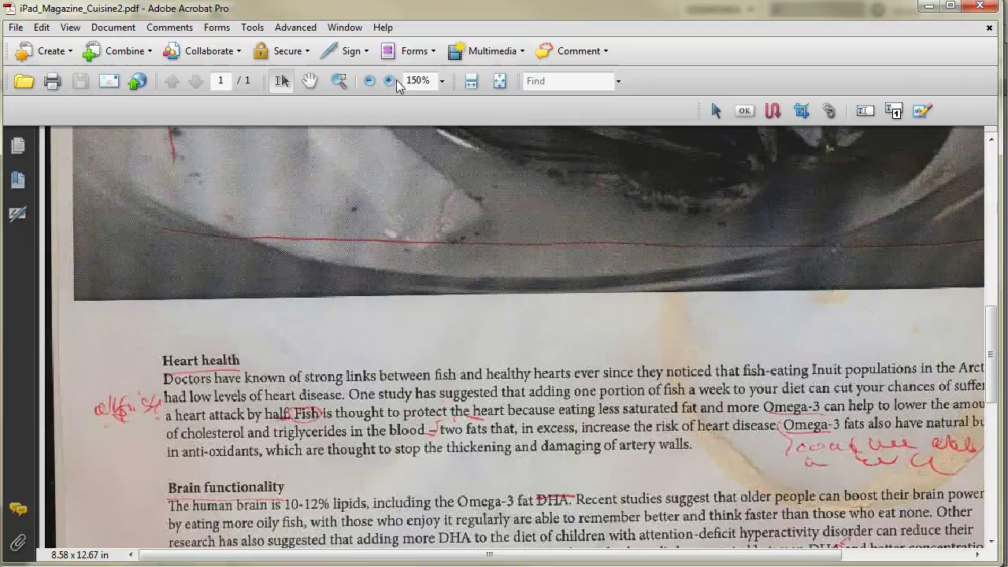
click(369, 80)
click(370, 80)
click(370, 81)
scroll(413, 167, down, 2)
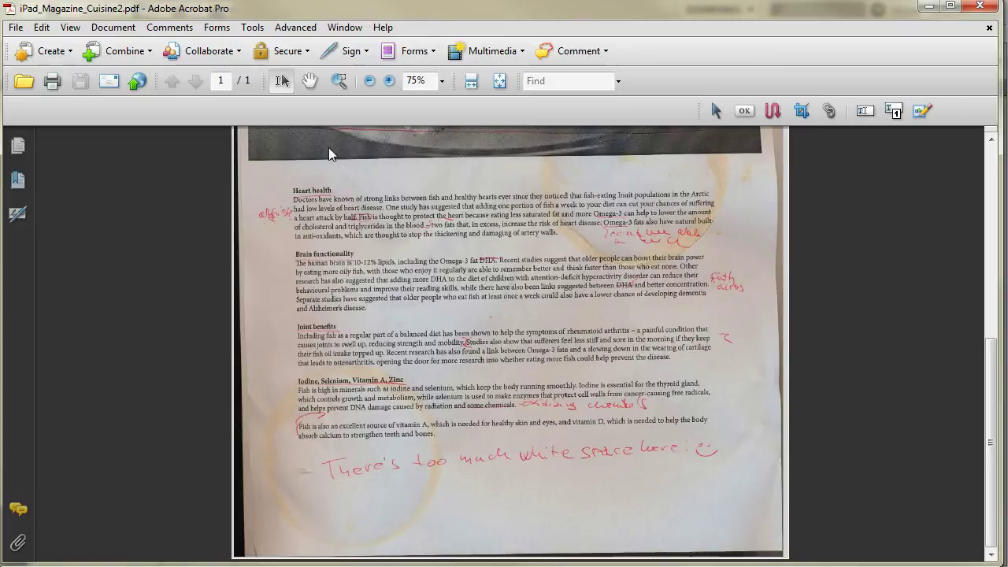
- Show the Comment & Markup tools and their Text Edits options
click(254, 28)
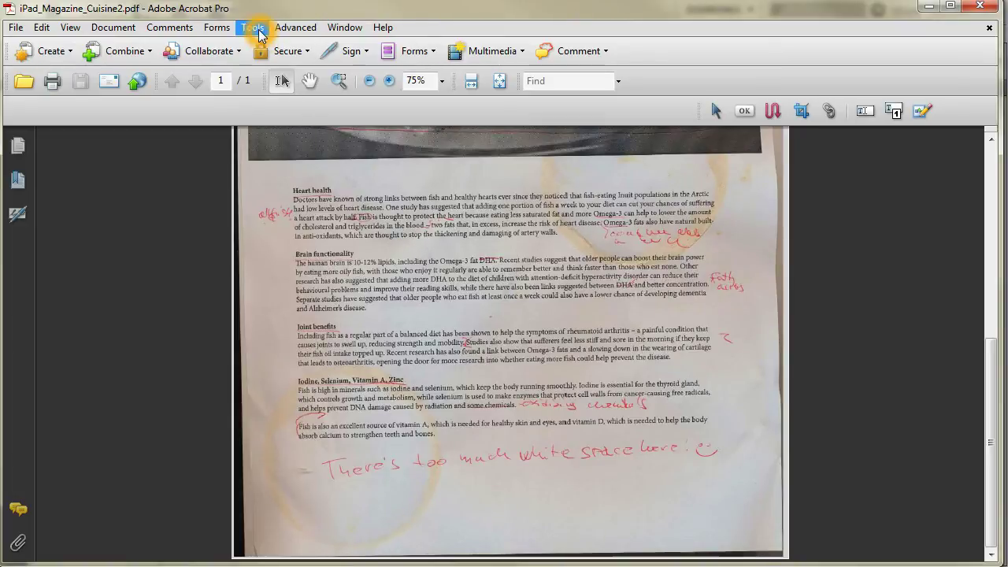
click(270, 44)
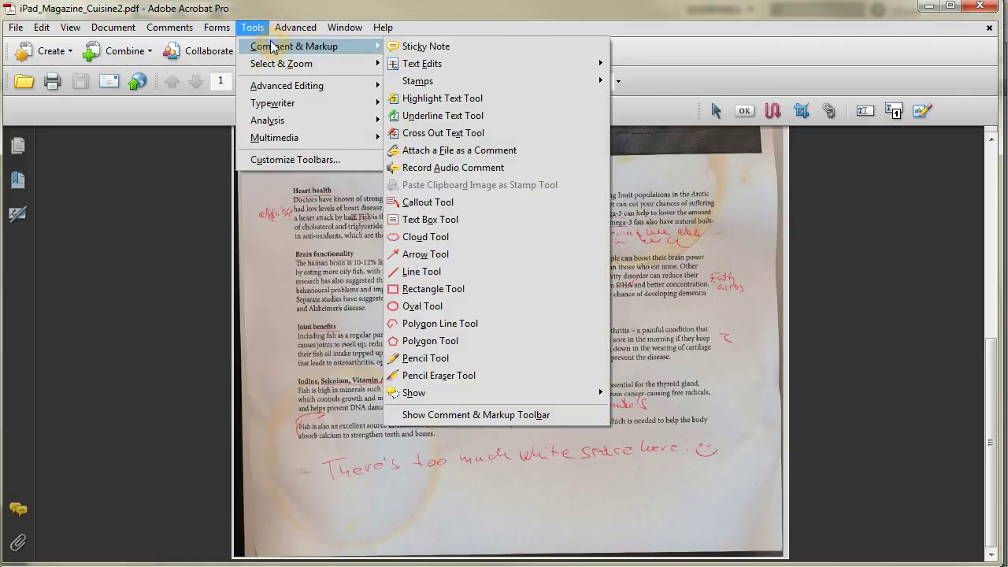
click(479, 63)
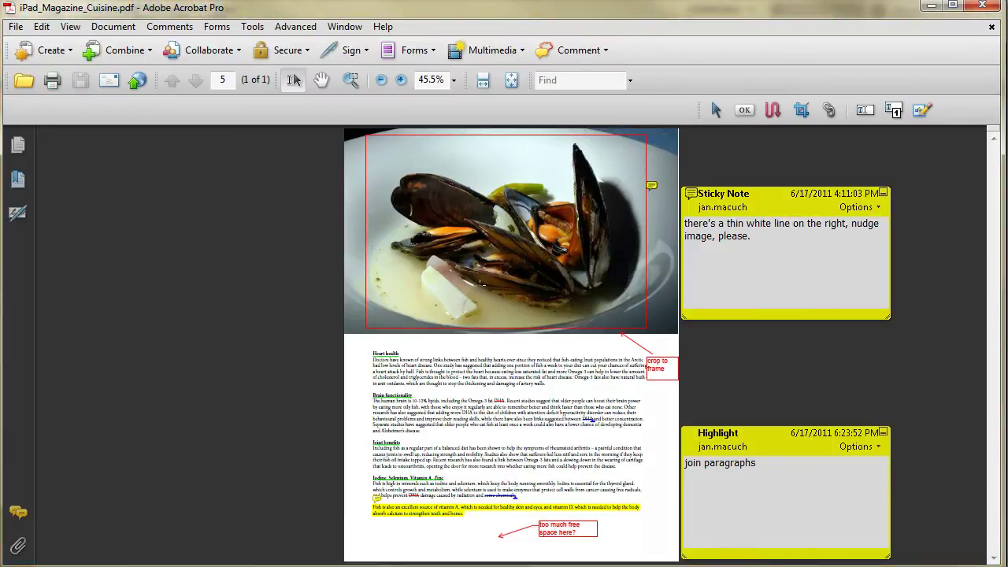
- Zoom into iPad_Magazine_Cuisine.pdf, scroll through its comments, then zoom out and return to the top
click(401, 79)
click(401, 79)
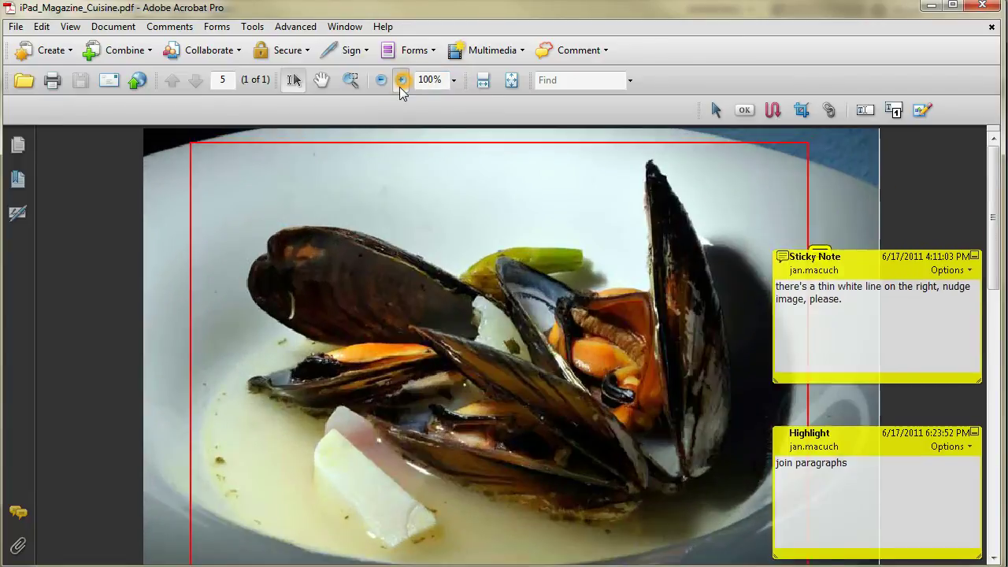
click(401, 80)
scroll(884, 514, down, 10)
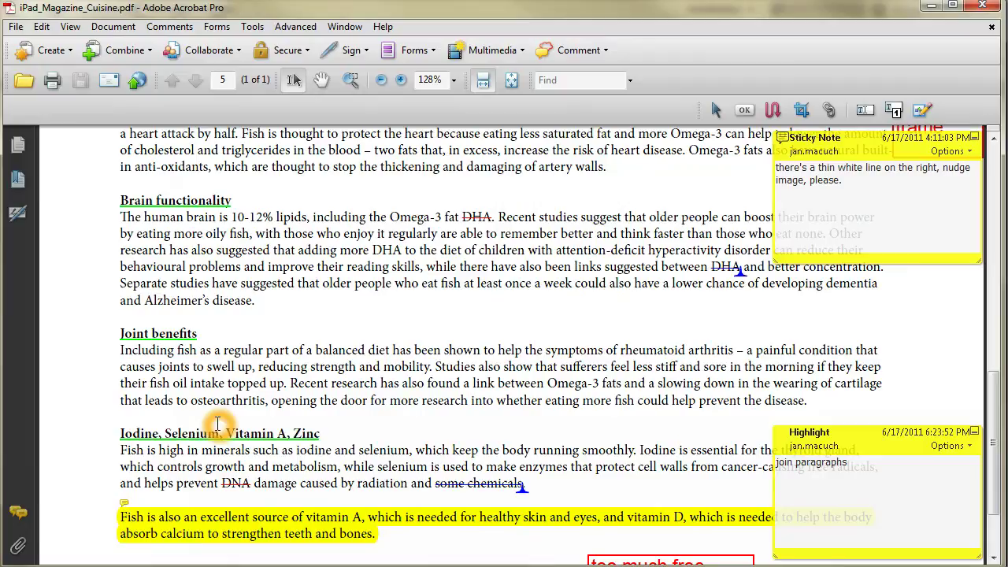
scroll(435, 461, down, 1)
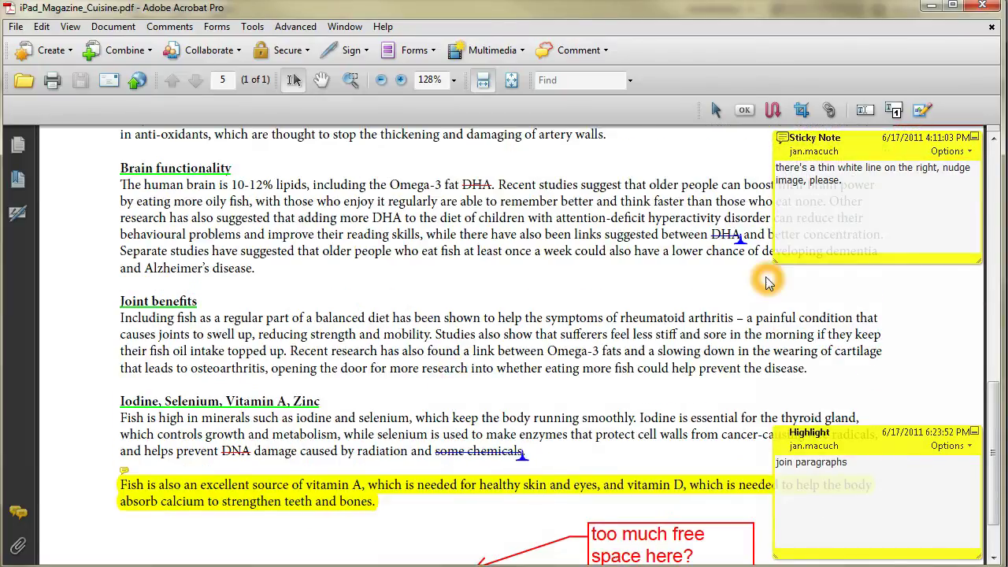
scroll(760, 275, down, 2)
click(380, 81)
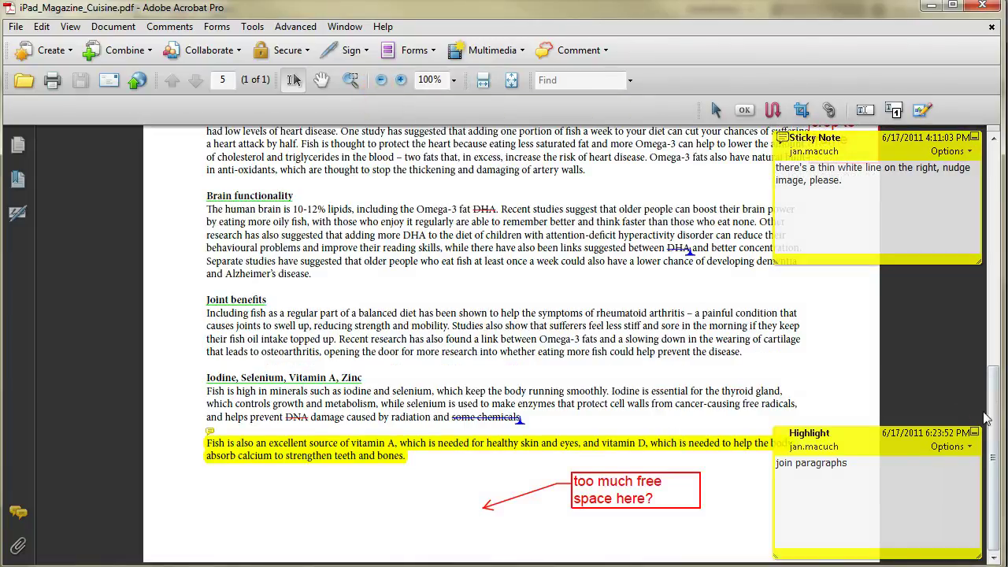
drag(992, 422, 994, 242)
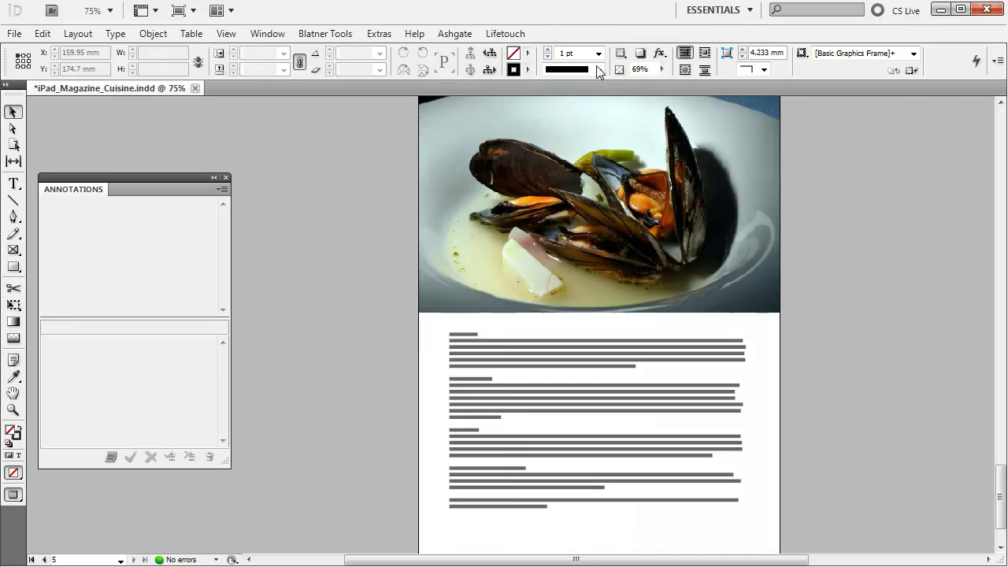
- Zoom page 5 to 125% in Normal view and place the Annotations panel beside the page
key(ctrl+equal)
key(ctrl+equal)
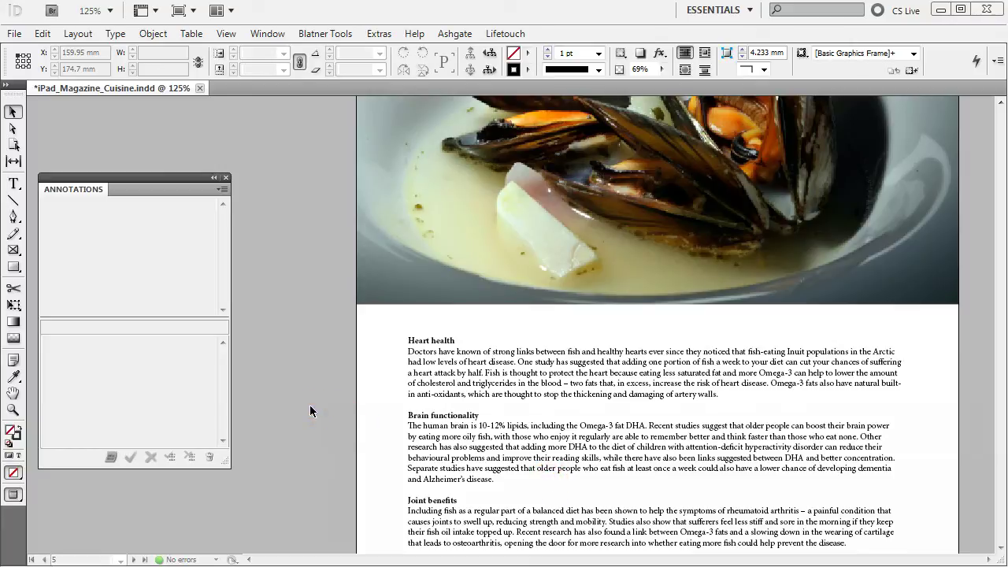
key(w)
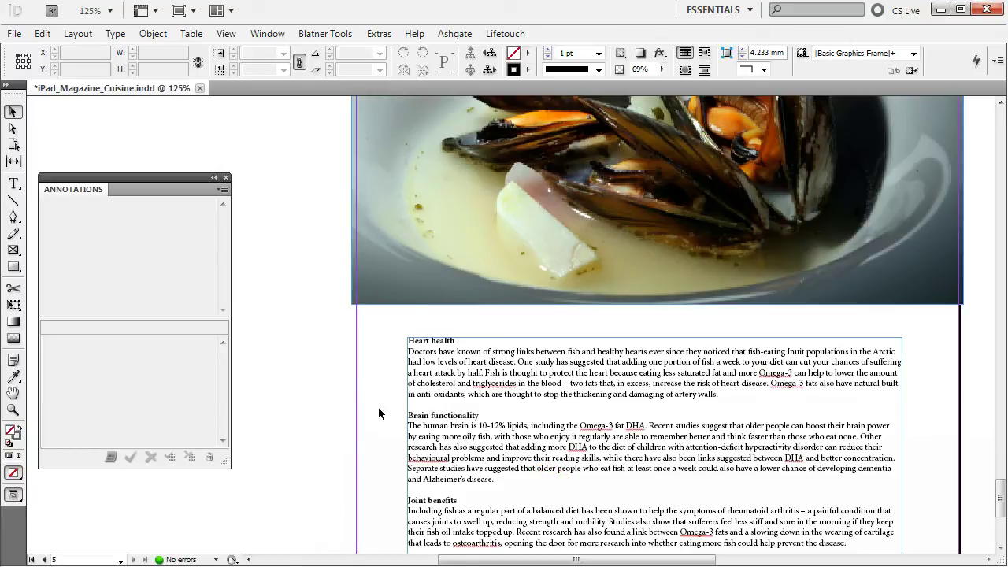
mouse_move(121, 179)
mouse_down()
mouse_move(171, 165)
mouse_move(192, 179)
mouse_move(184, 166)
mouse_up()
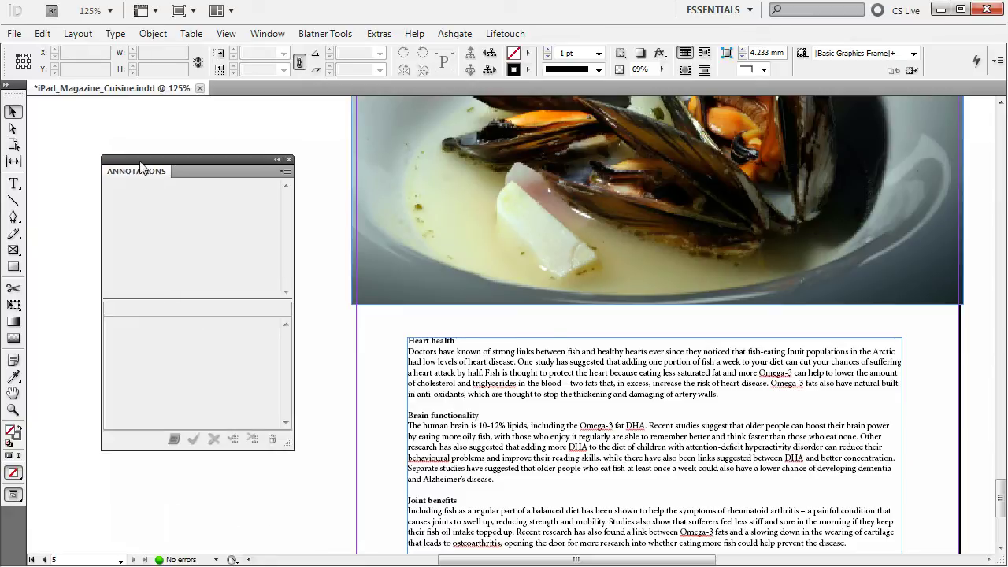
click(268, 34)
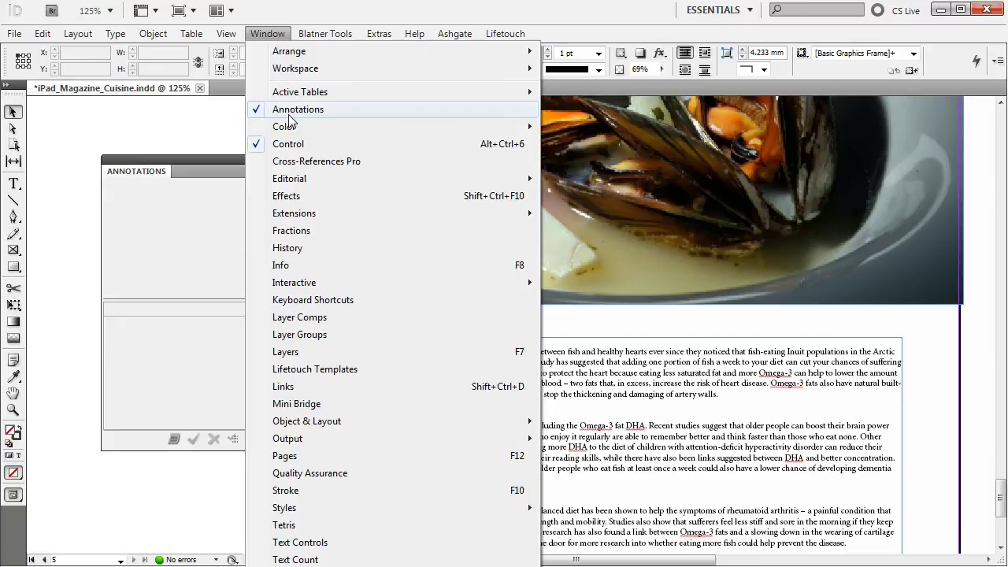
drag(174, 169, 142, 153)
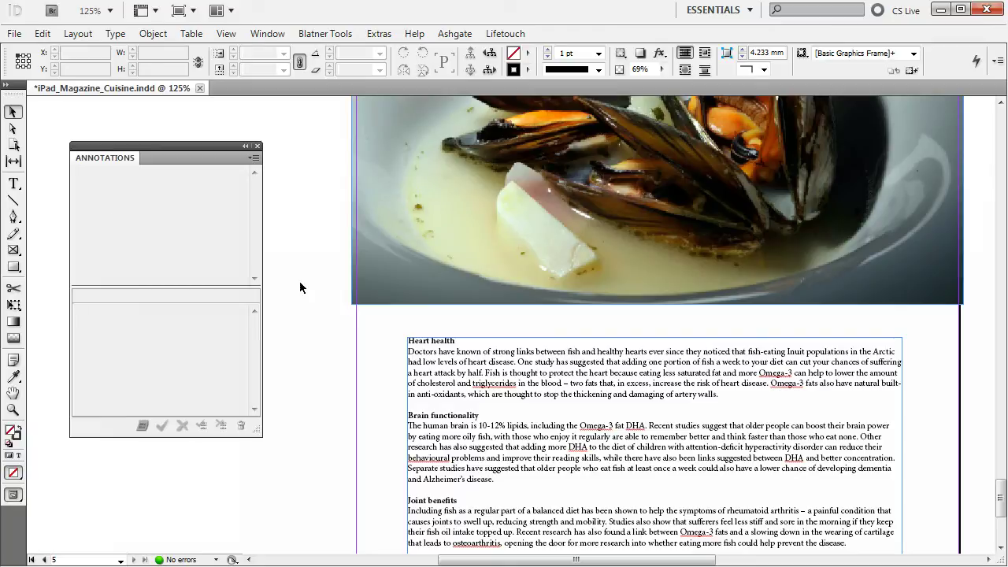
- Start importing annotations and choose the annotated magazine PDF as the source file
click(252, 160)
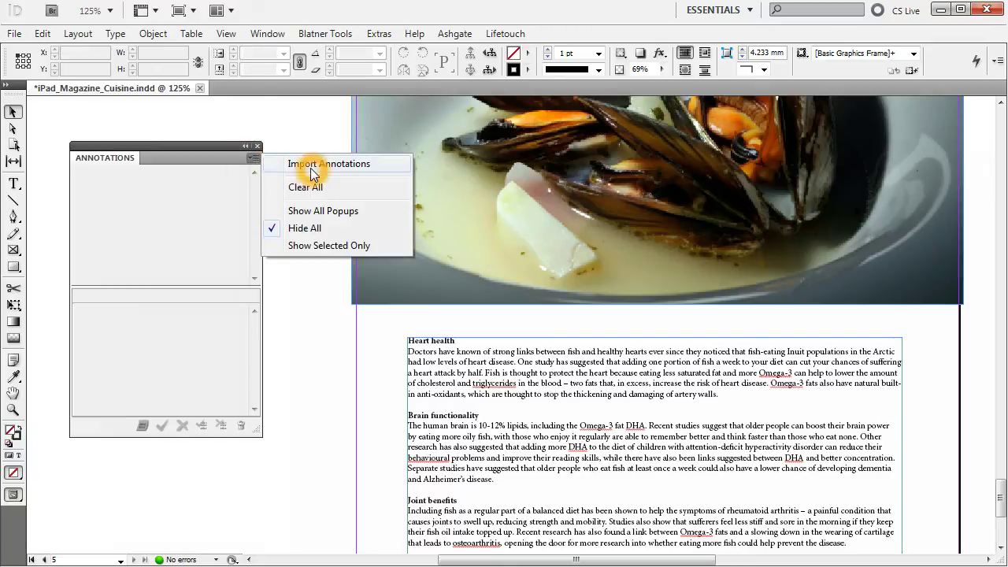
click(314, 163)
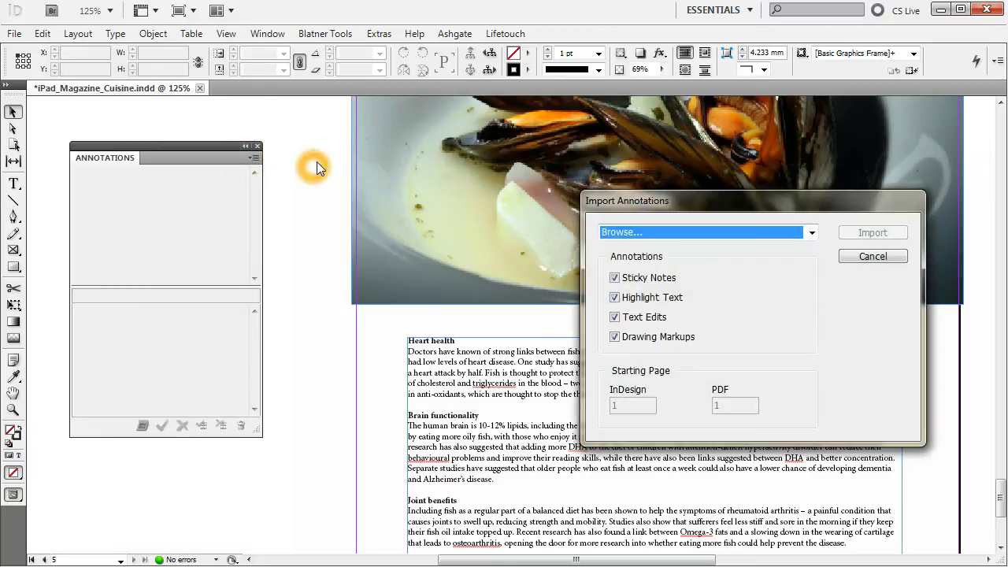
click(812, 232)
click(631, 248)
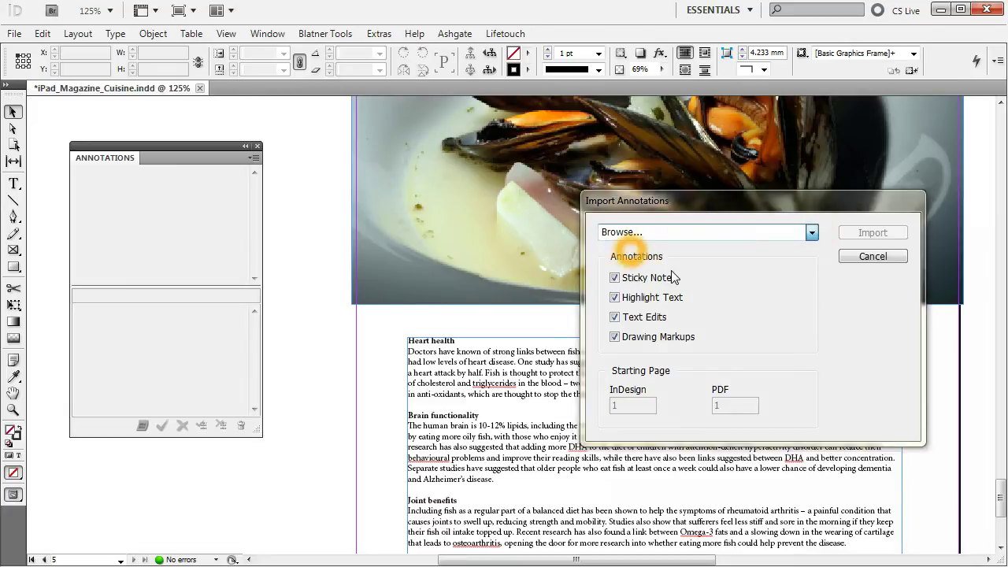
double_click(670, 215)
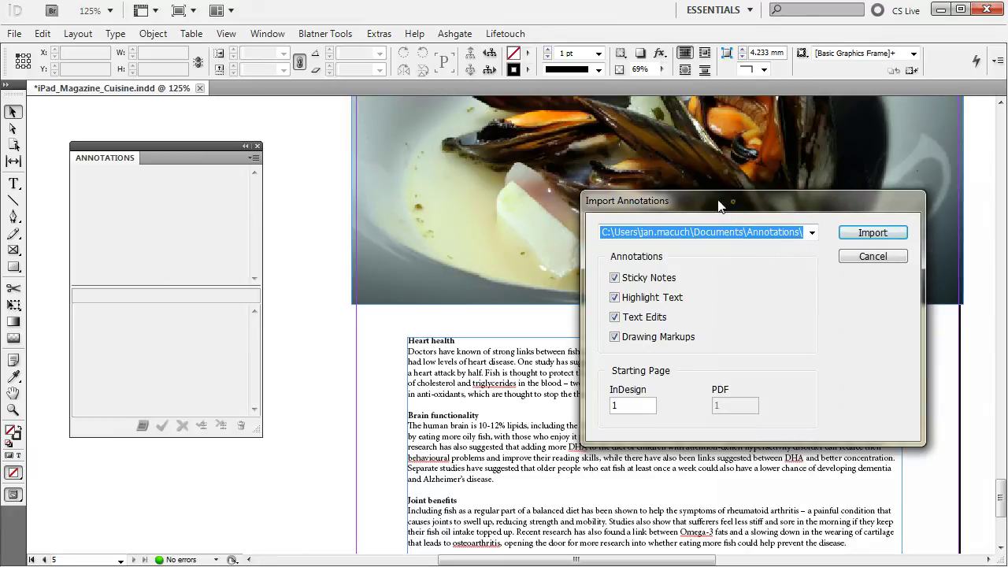
drag(719, 206, 501, 170)
- Set starting page 5, include Sticky Notes and Drawing Markups, and import the annotations
click(420, 374)
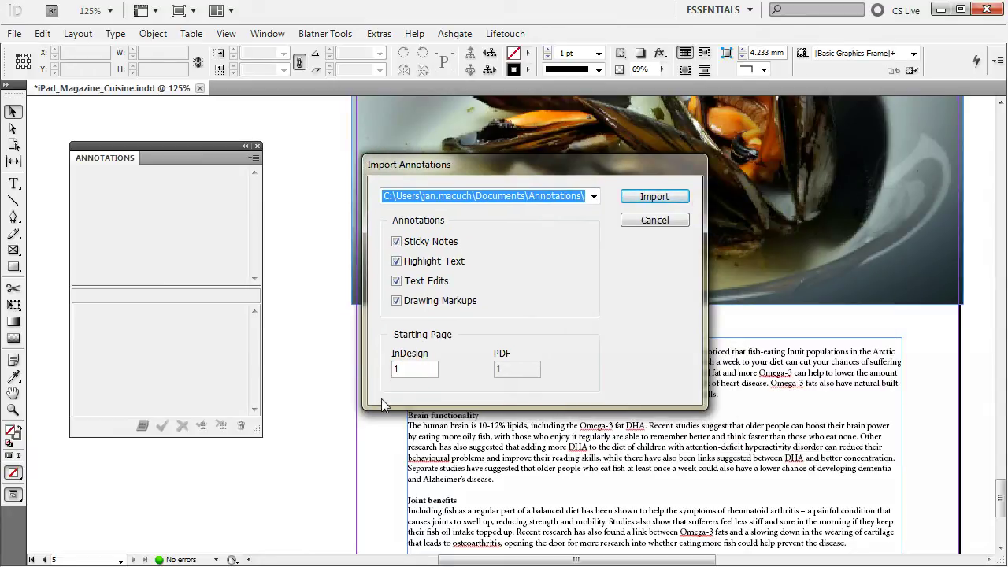
double_click(409, 369)
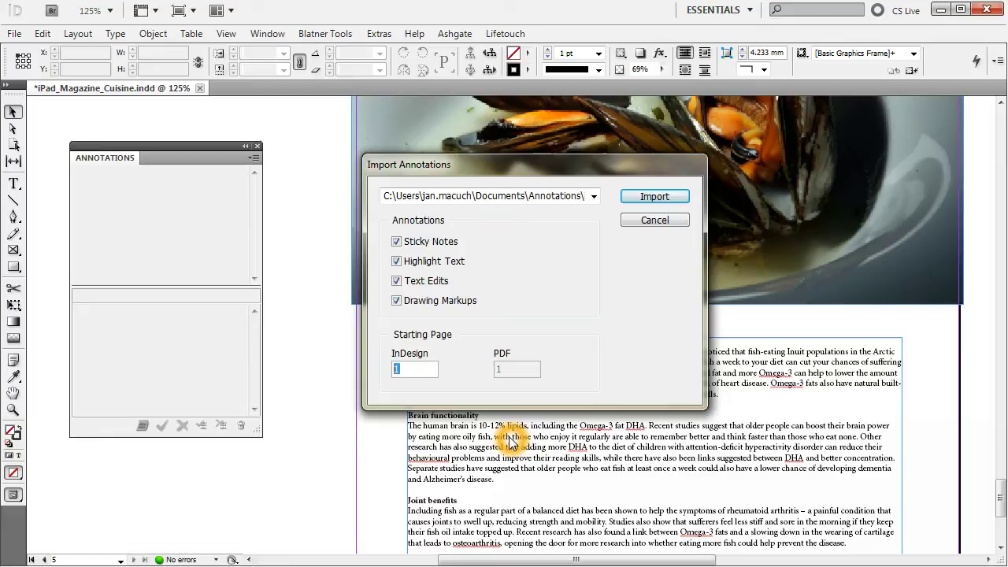
text(5)
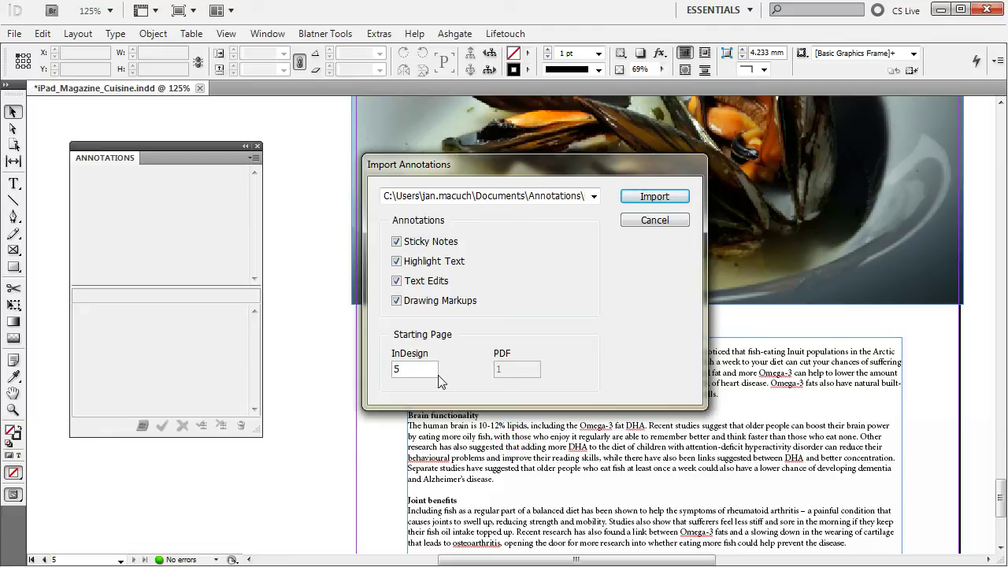
click(397, 242)
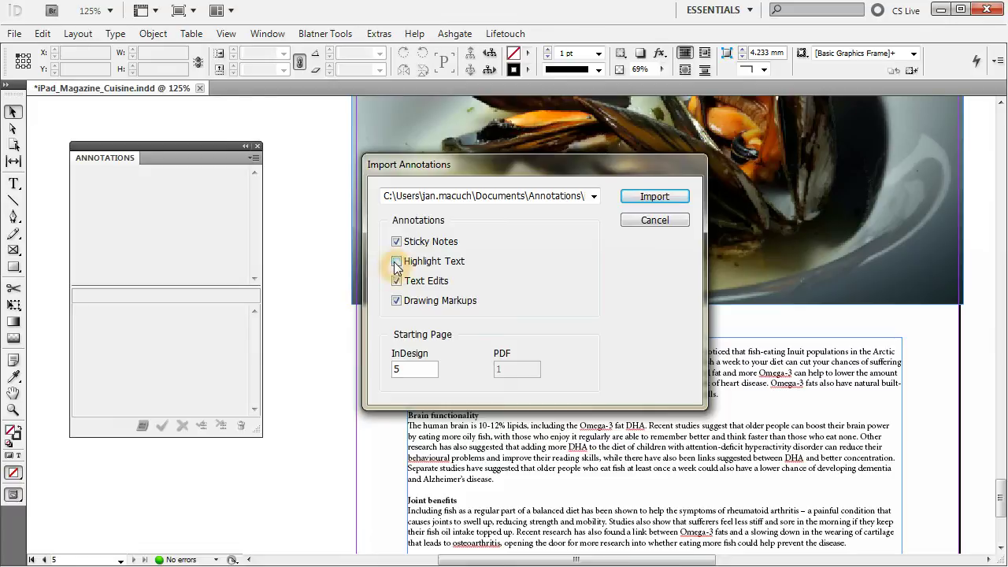
click(396, 301)
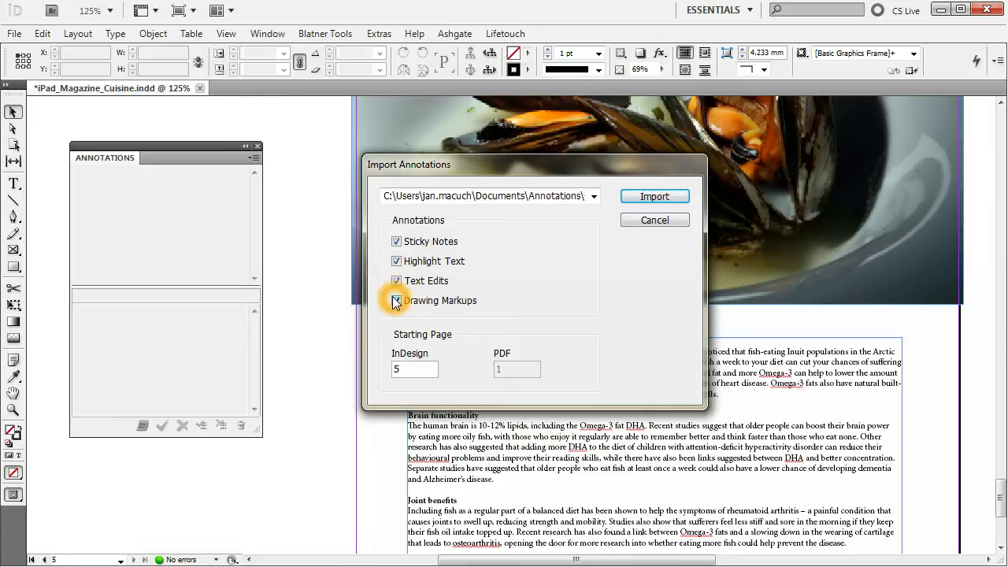
click(396, 301)
click(658, 199)
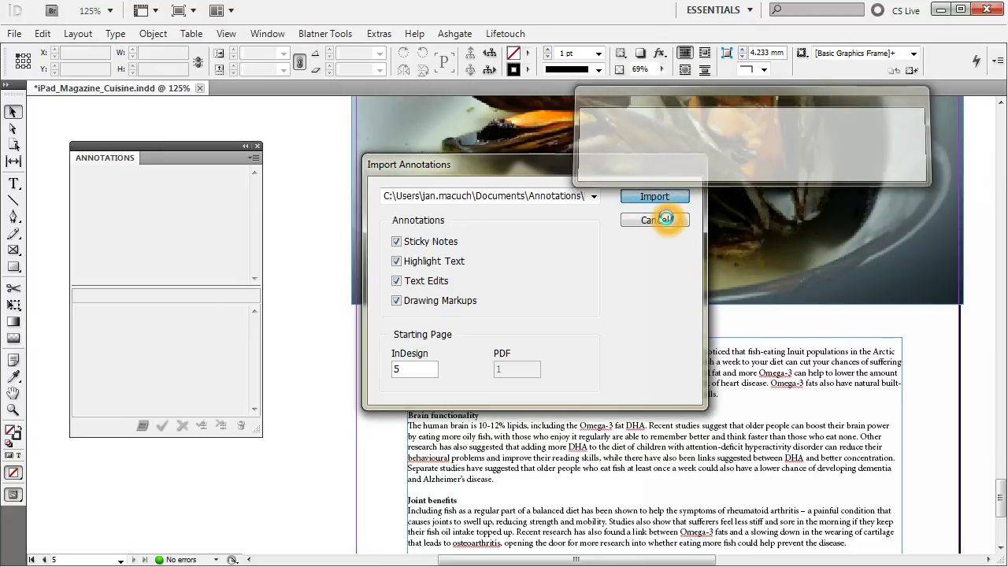
scroll(713, 393, up, 4)
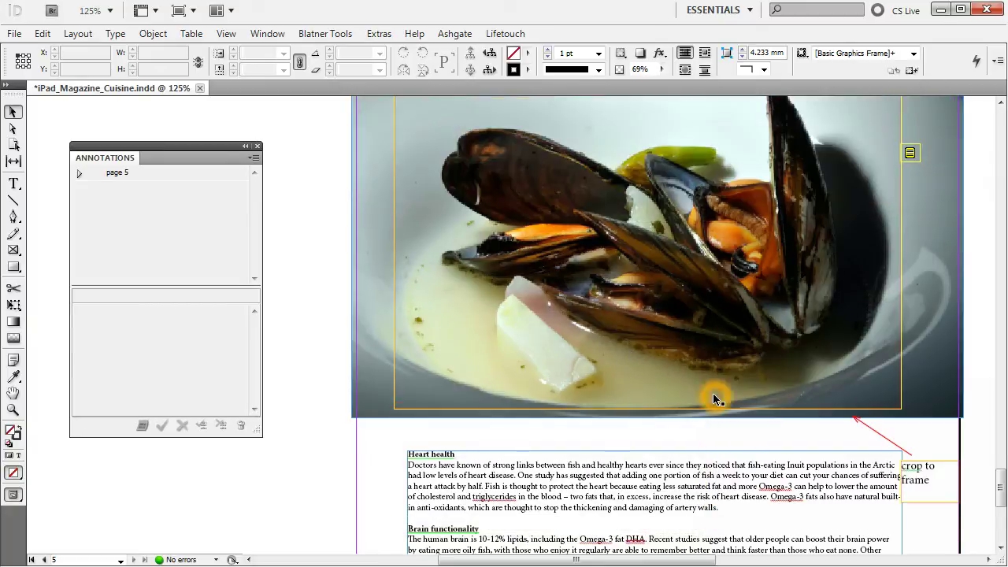
key(alt+Tab)
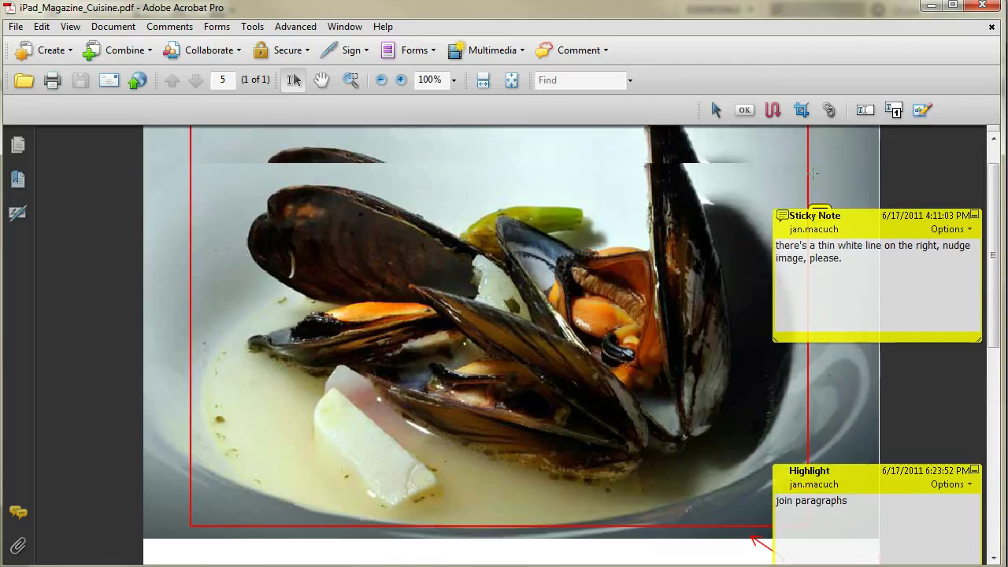
scroll(703, 378, down, 5)
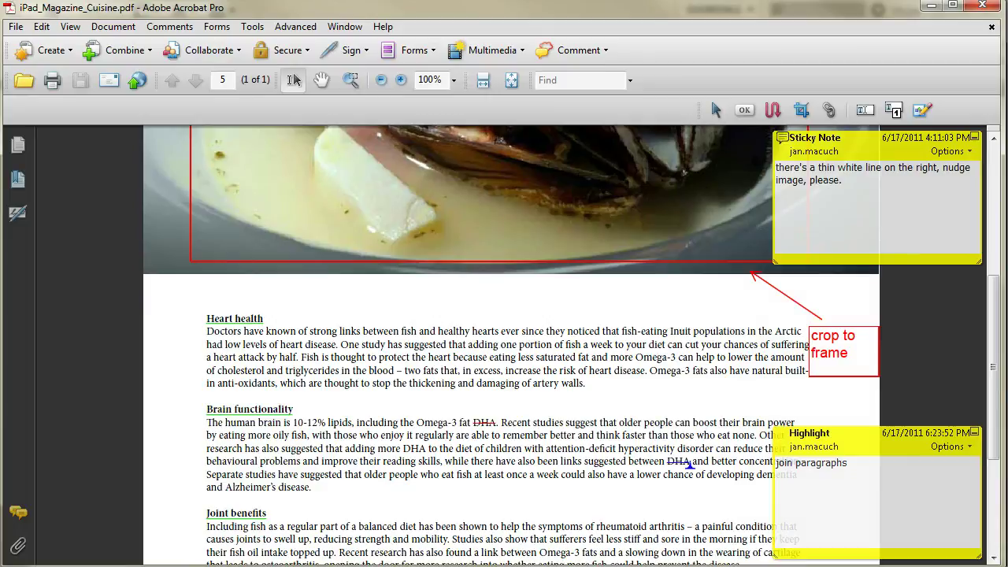
key(alt+Tab)
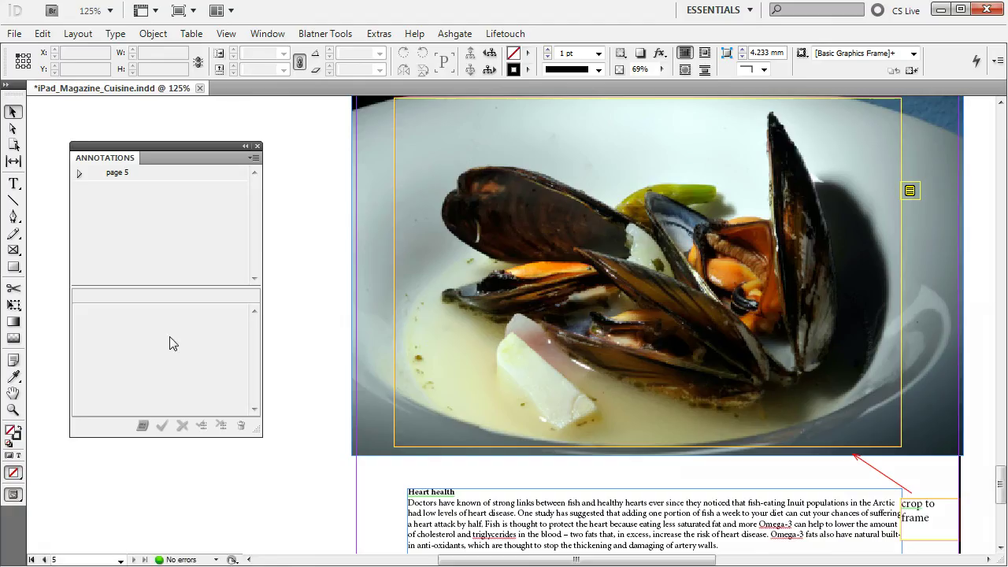
- Expand page 5's annotations and select the thin-white-line sticky note on the photo
click(79, 175)
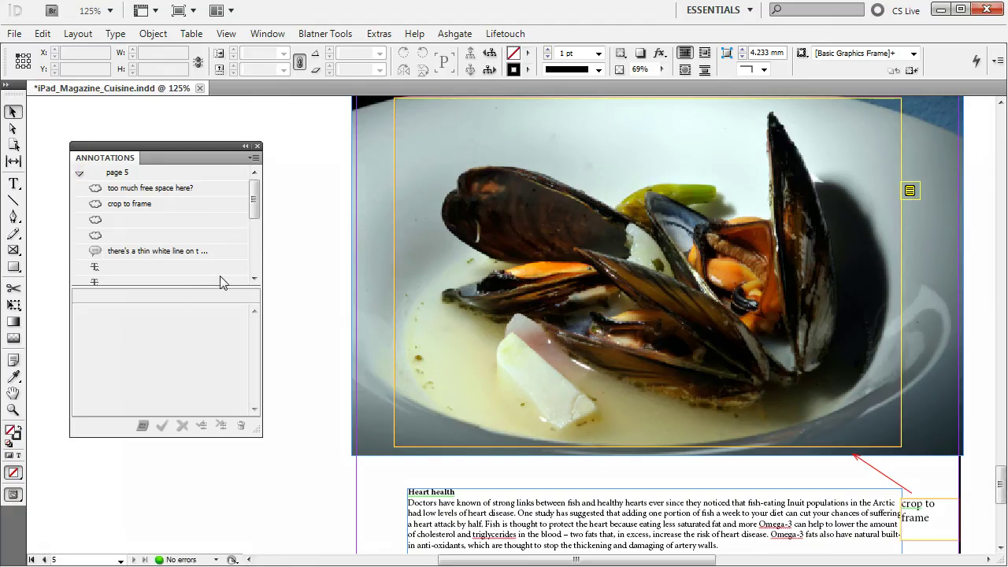
click(191, 282)
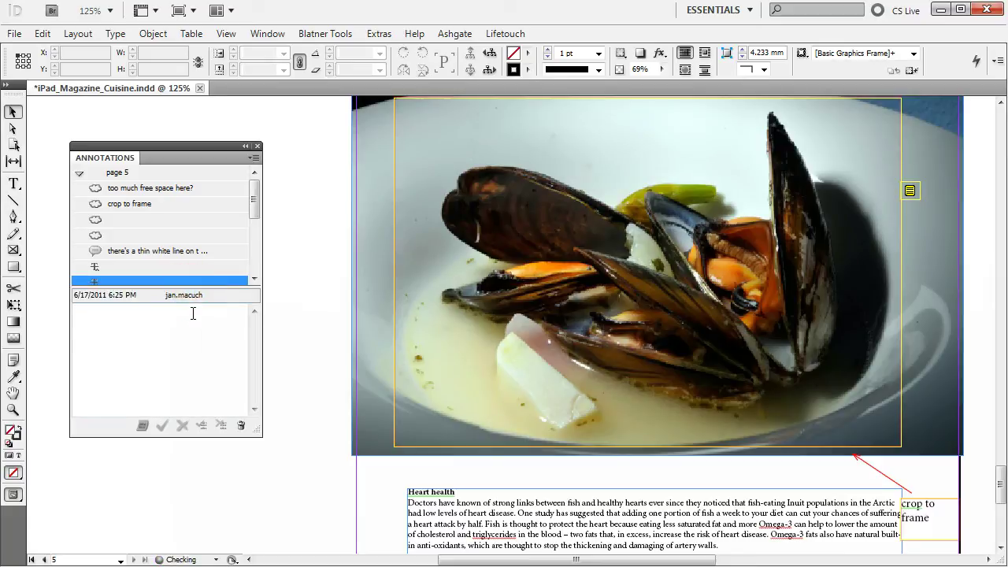
mouse_move(254, 198)
mouse_down()
mouse_move(249, 249)
mouse_move(244, 198)
mouse_up()
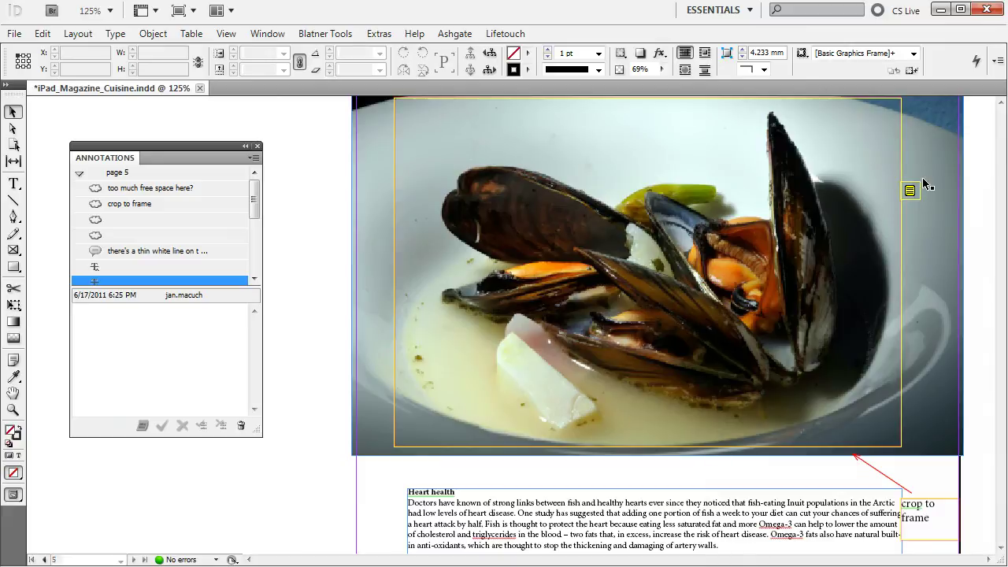
click(906, 196)
click(102, 320)
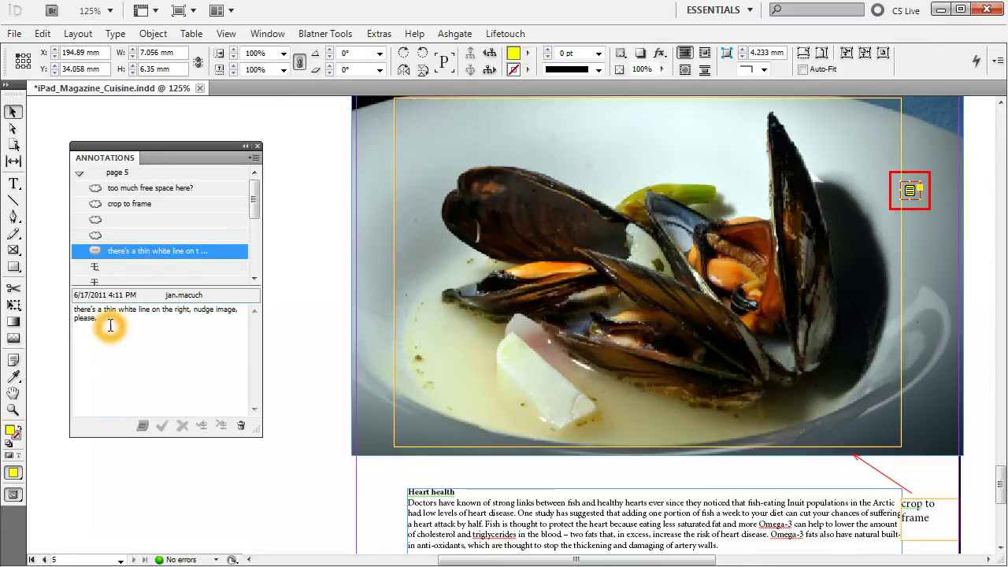
drag(109, 322, 72, 308)
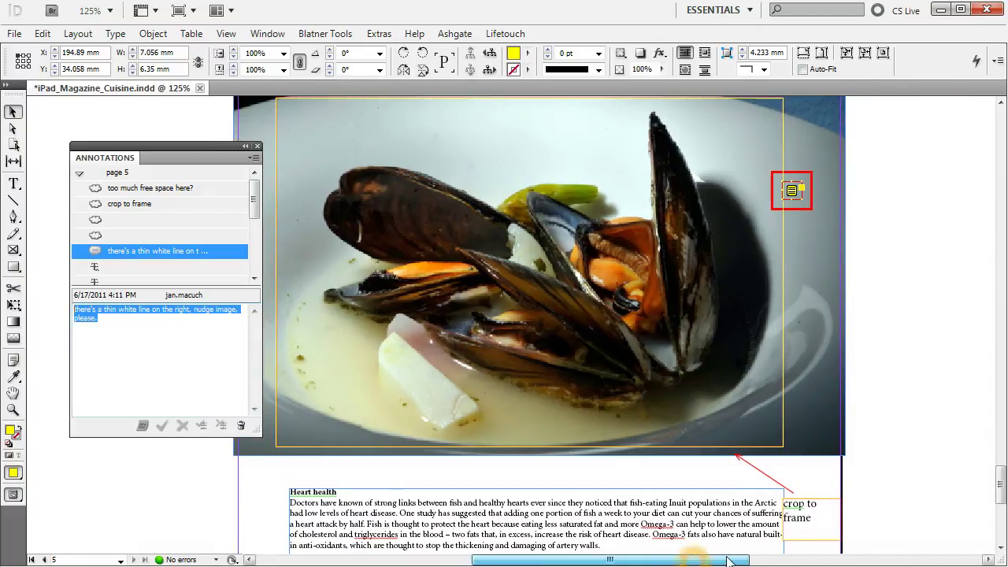
- Set the annotation popups to Show Selected Only
click(254, 157)
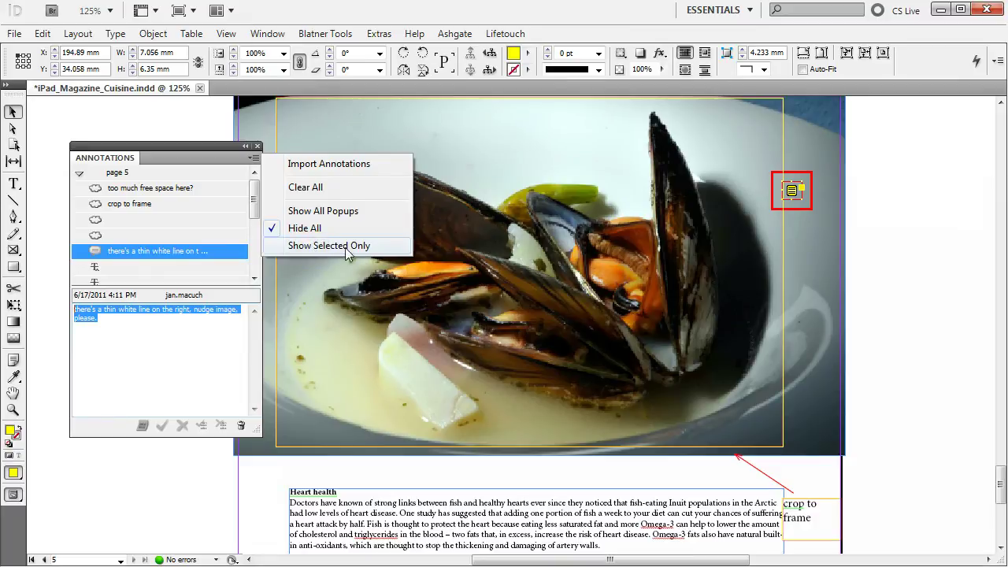
click(315, 246)
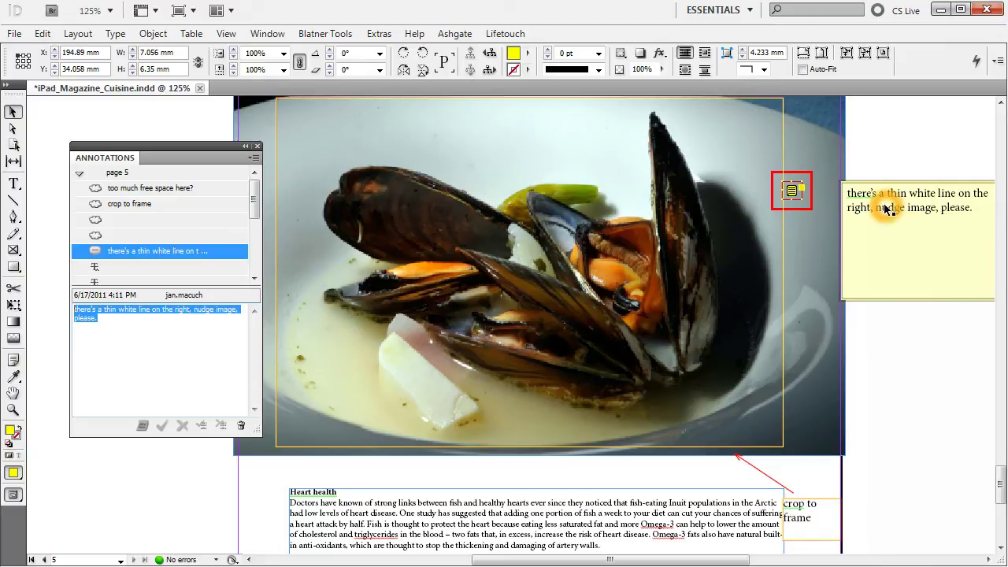
scroll(864, 384, down, 1)
scroll(832, 394, down, 8)
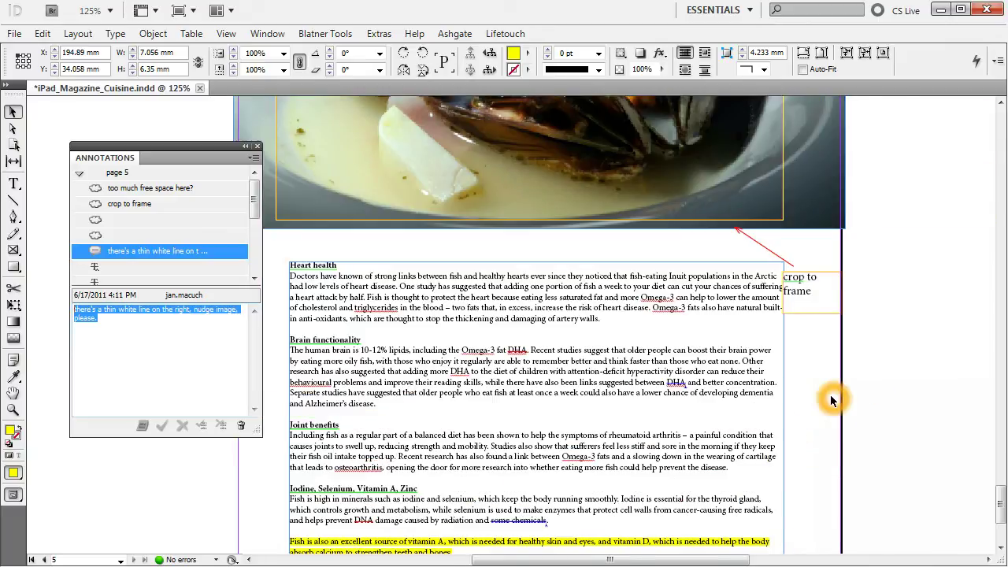
- Accept the text edit replacing DHA with Omega-3
click(724, 431)
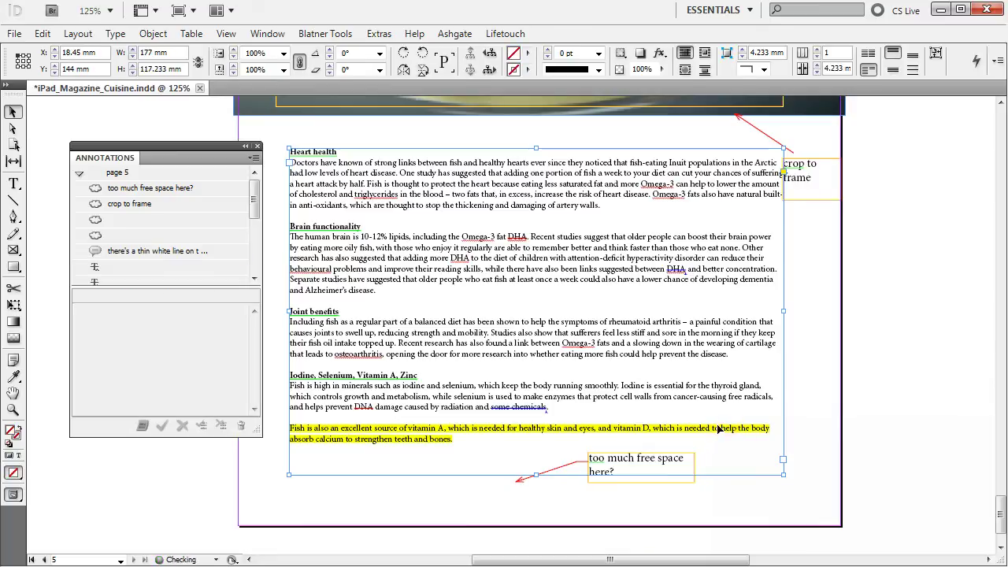
click(665, 430)
scroll(154, 221, down, 5)
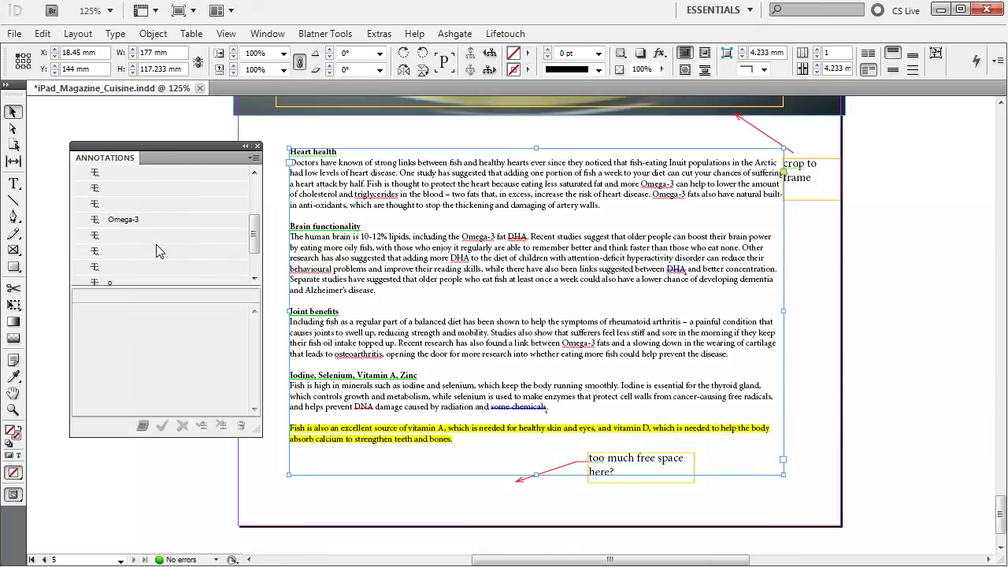
click(144, 261)
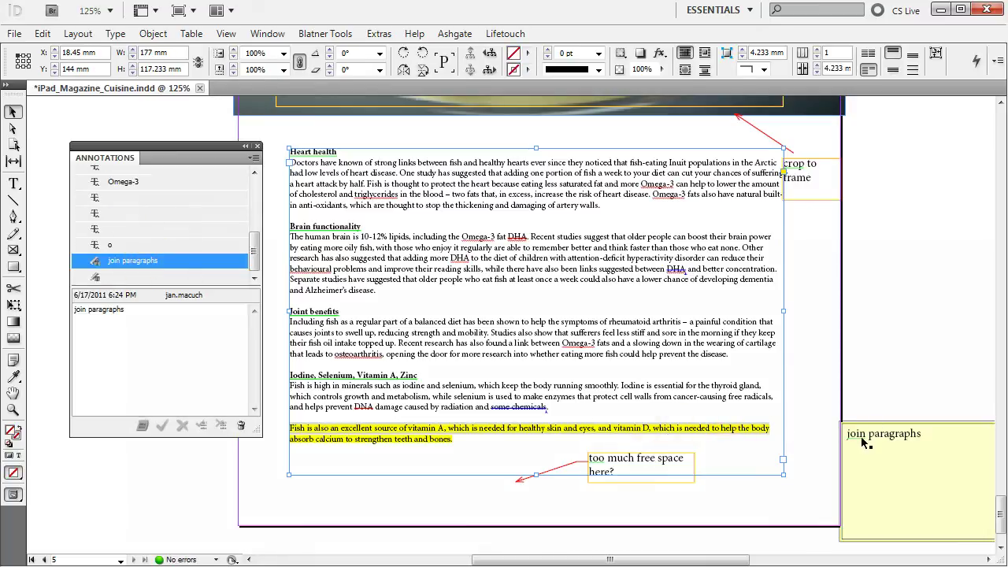
click(123, 182)
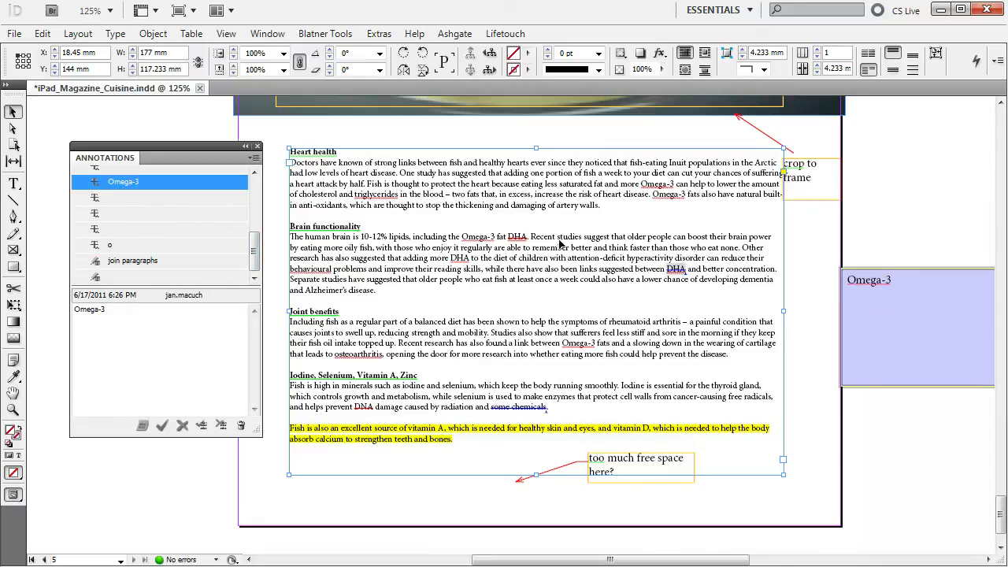
click(161, 426)
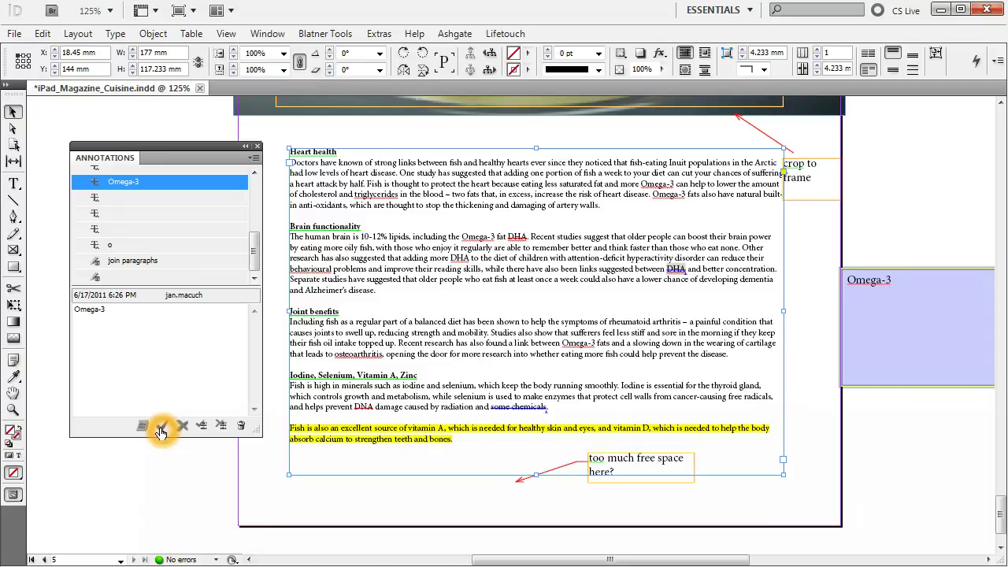
click(161, 430)
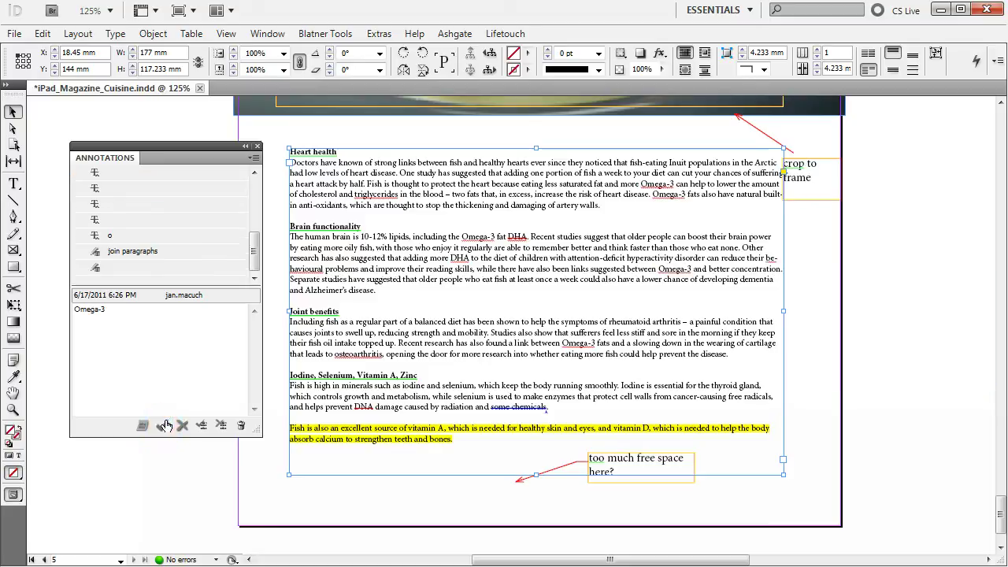
- Accept the edit replacing "some chemicals" with "o" in the Iodine paragraph
click(158, 236)
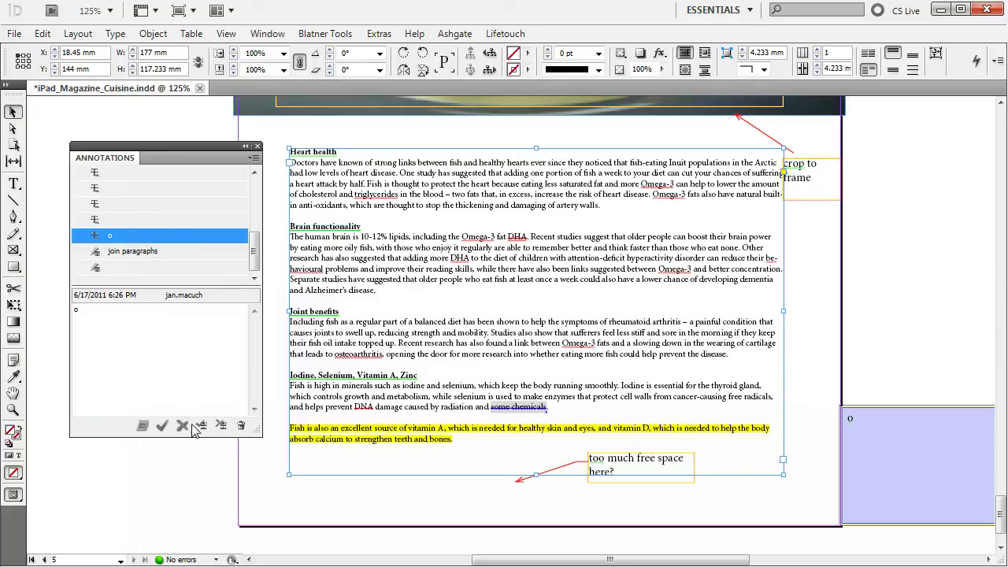
click(162, 427)
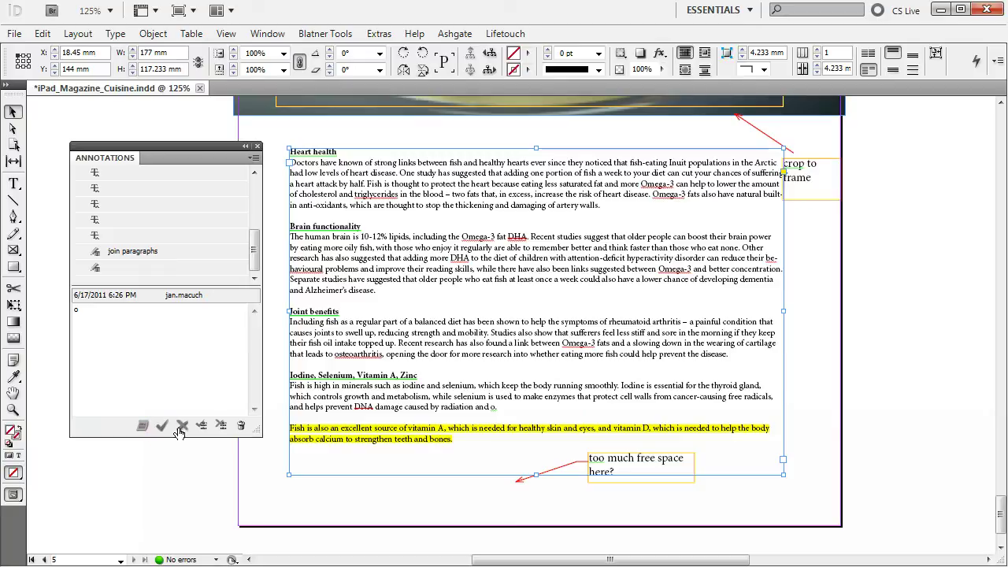
click(183, 427)
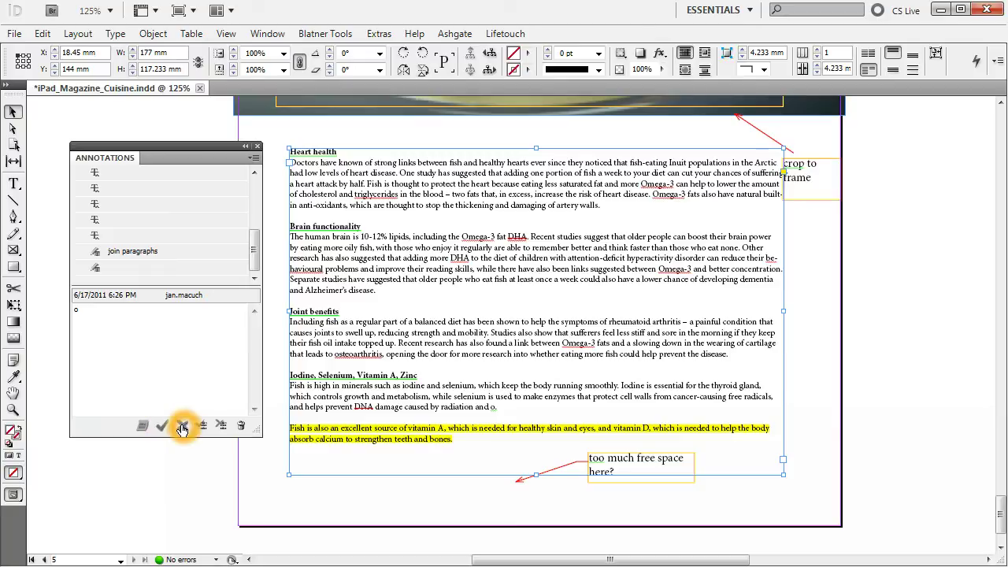
- Delete the "too much free space here?" comment
click(139, 236)
click(146, 195)
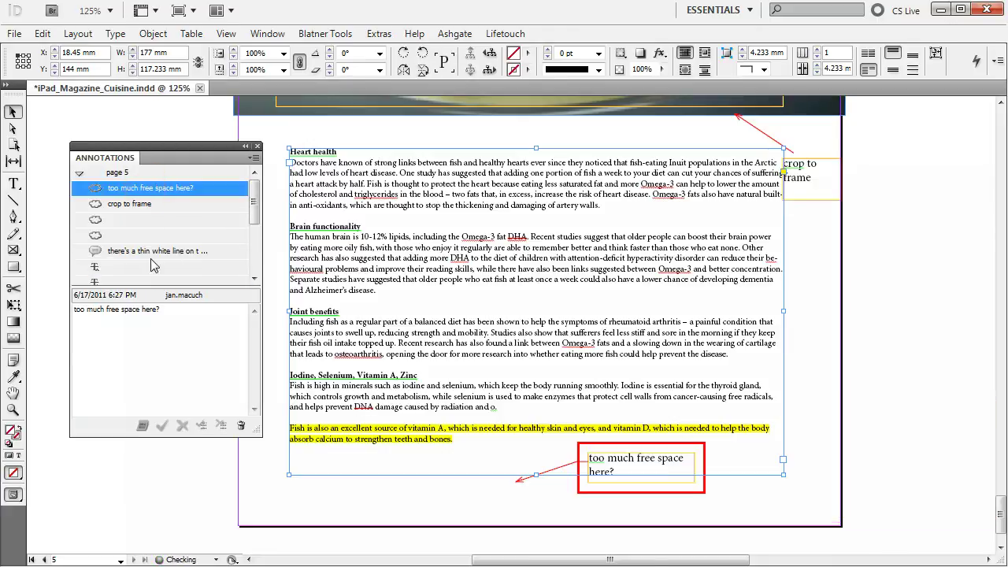
click(241, 427)
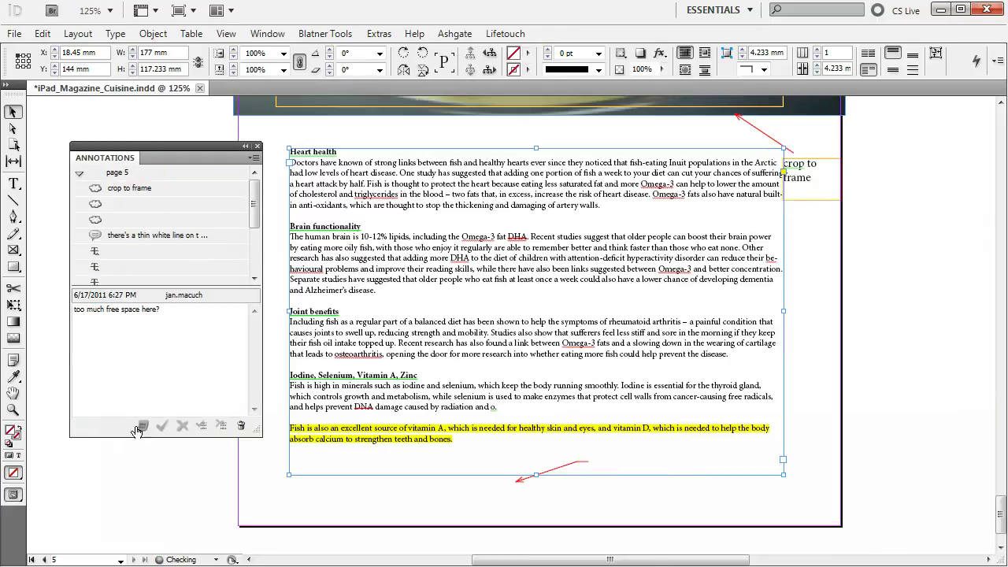
- Add a new empty sticky note beside the body text frame
click(142, 426)
click(819, 385)
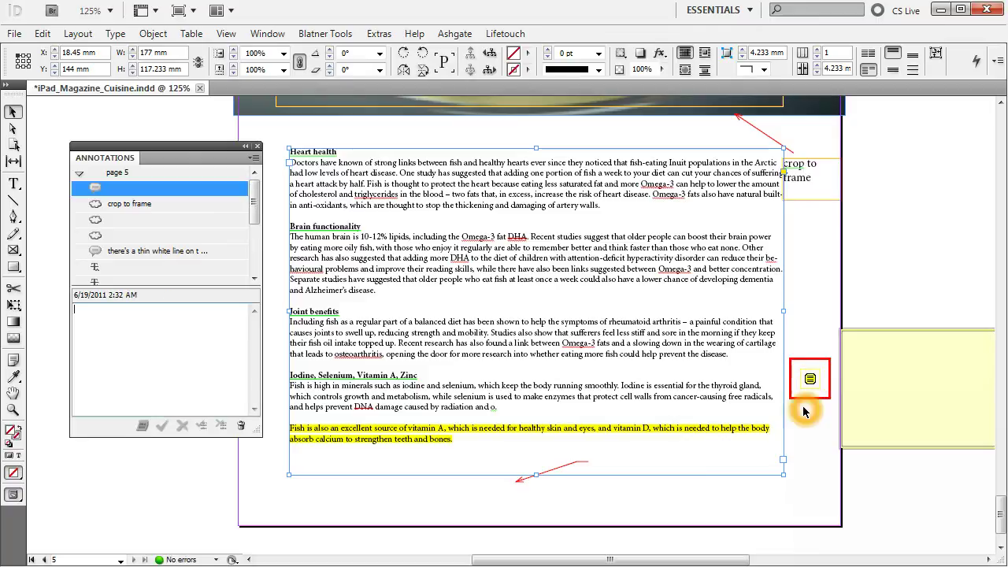
click(225, 369)
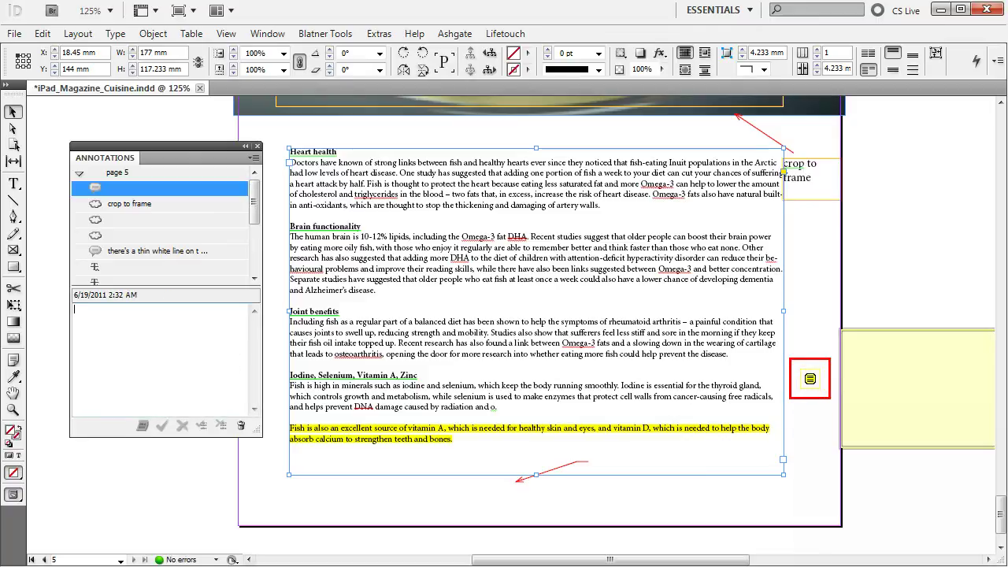
click(468, 450)
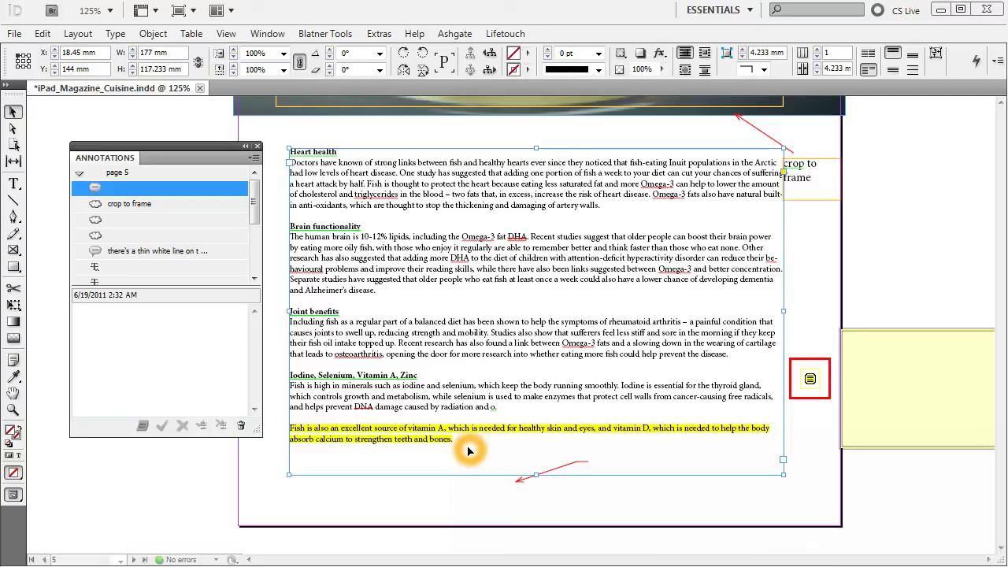